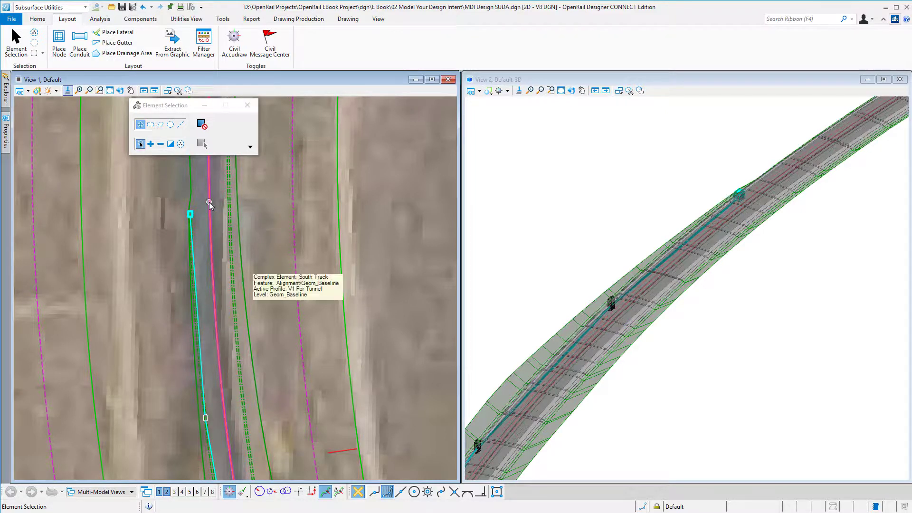
Step: Switch the active workflow to Subsurface Utilities
left_click(79, 10)
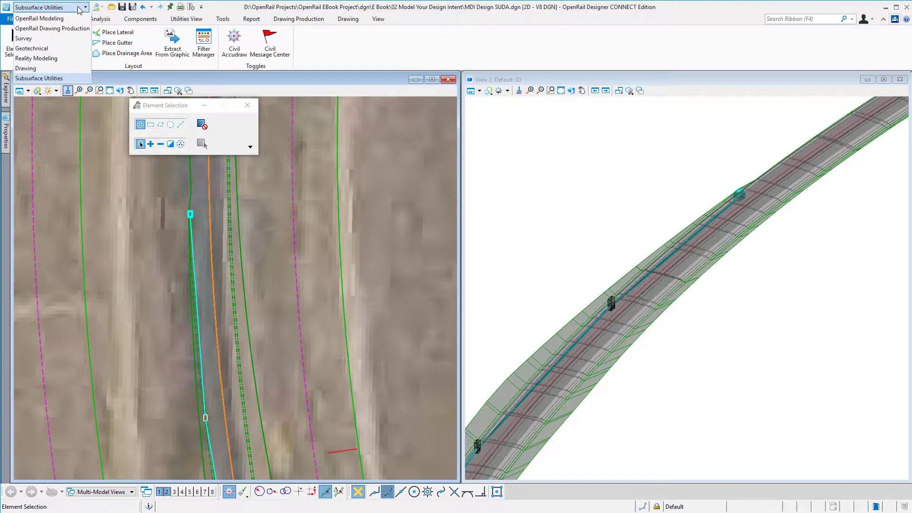
left_click(47, 79)
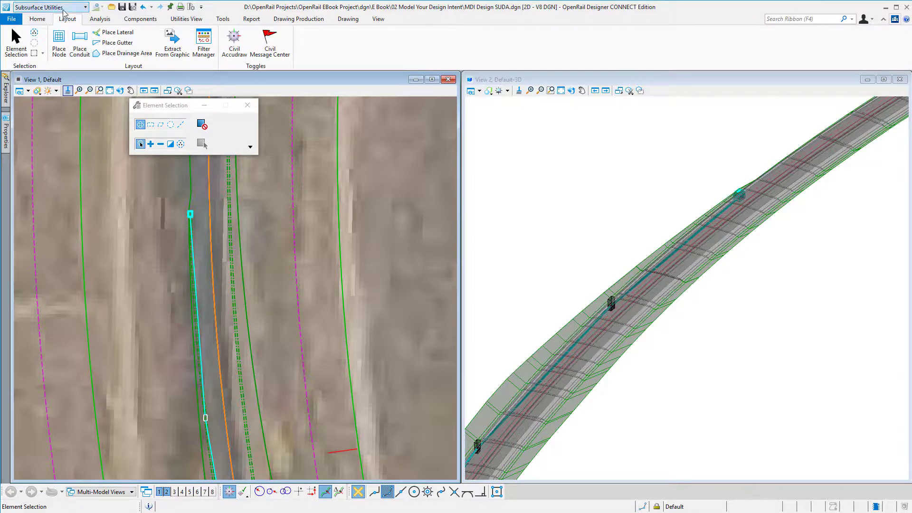
Step: Start Place Node with the Inlet Generic Ditch feature definition and the CB- name prefix
left_click(60, 44)
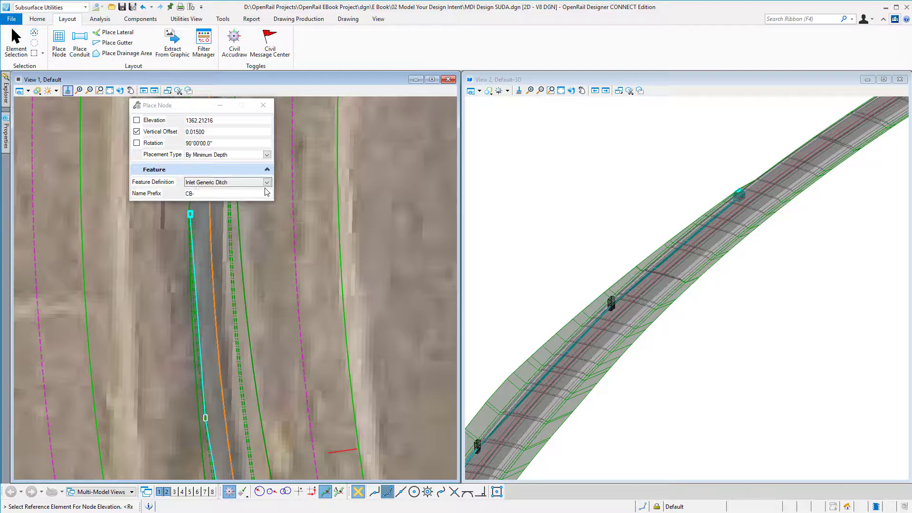
left_click(267, 183)
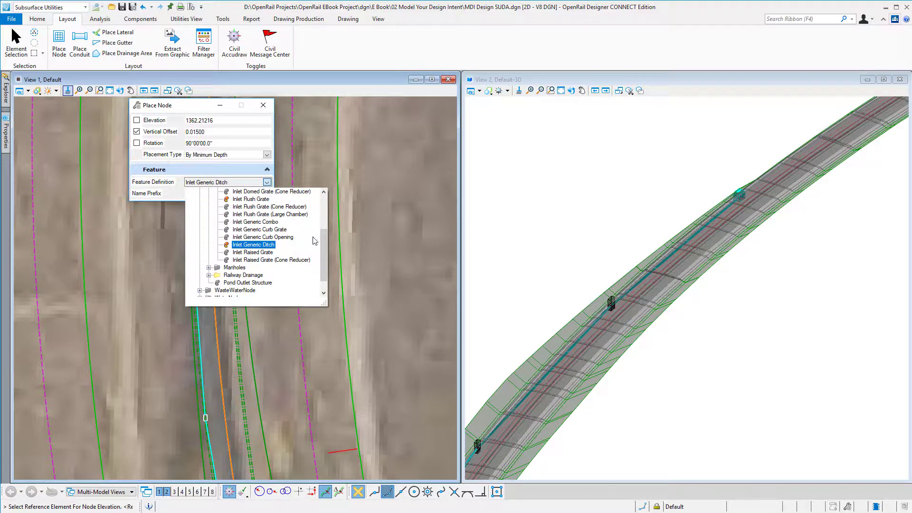
left_click(342, 262)
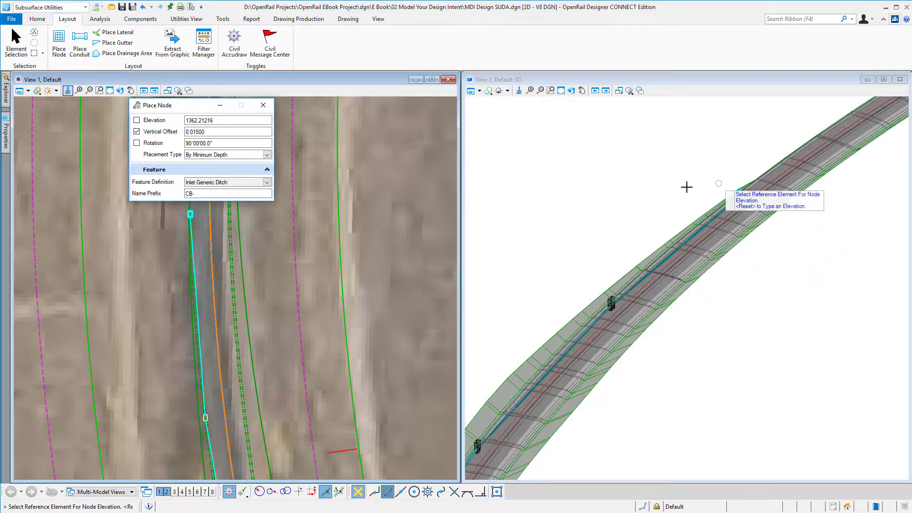
Step: Pan, rotate and zoom the 3D view to look along the track at the existing inlet node
middle_click_drag(658, 200, 613, 200)
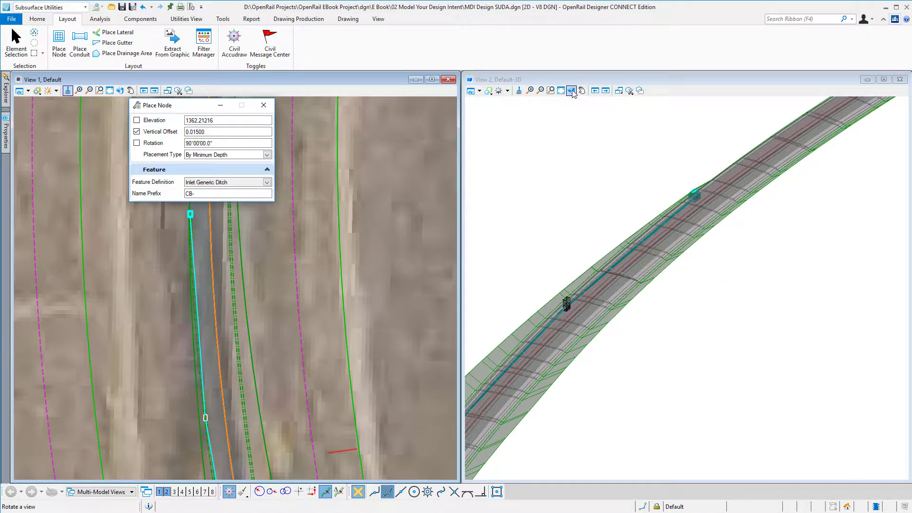
left_click(573, 91)
left_click_drag(611, 202, 673, 201)
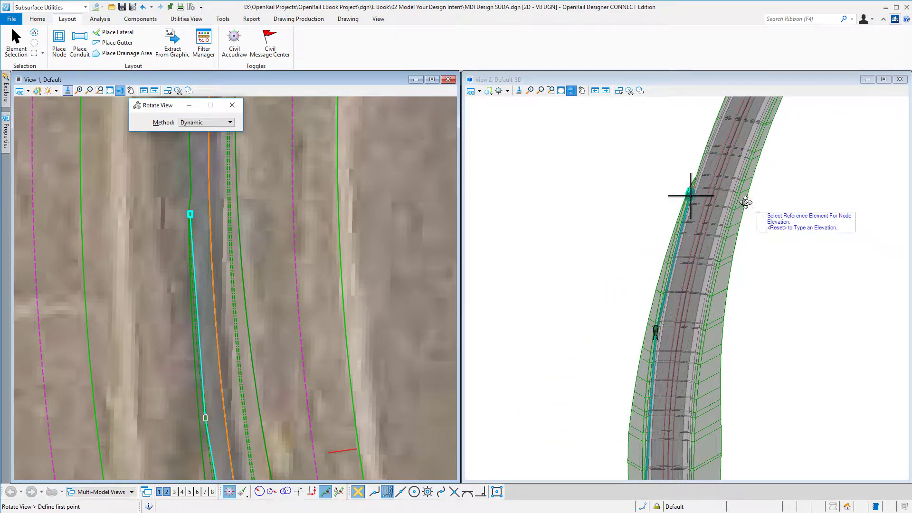
scroll(734, 199, "up", 3)
middle_click_drag(752, 206, 687, 217)
scroll(708, 219, "up", 3)
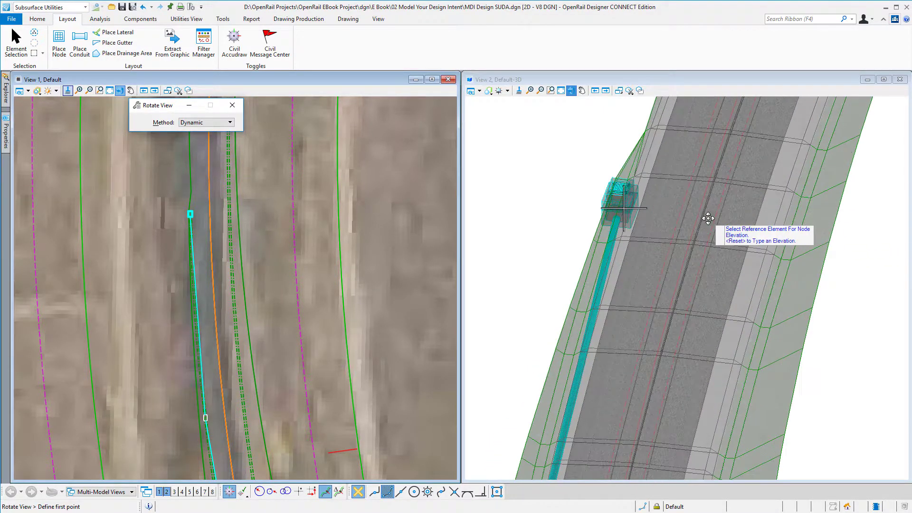
left_click_drag(796, 226, 795, 226)
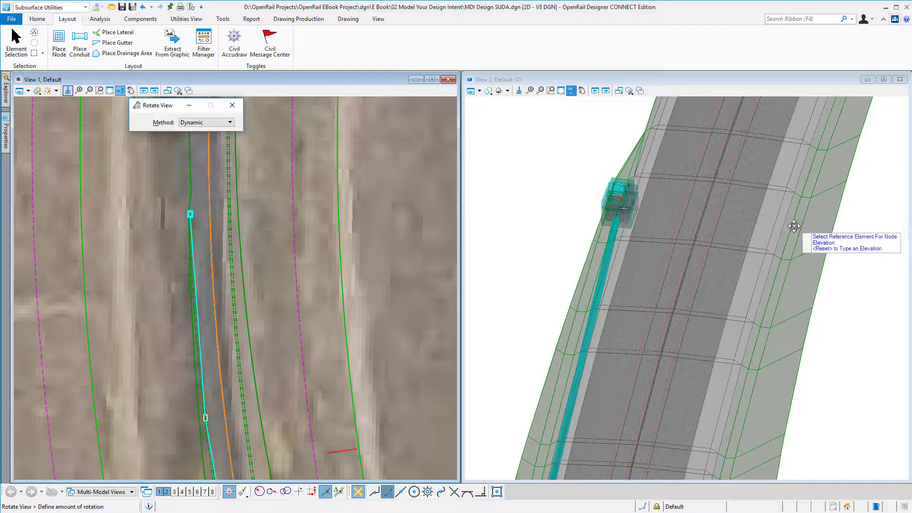
left_click(794, 227)
scroll(712, 216, "up", 2)
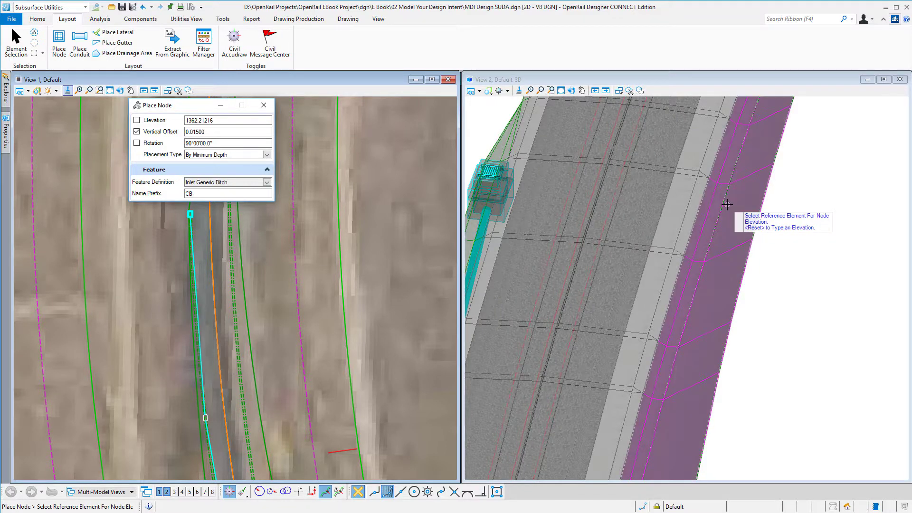
Step: Use the side slope for elevation by minimum depth, and South Track as the offset reference
left_click(727, 205)
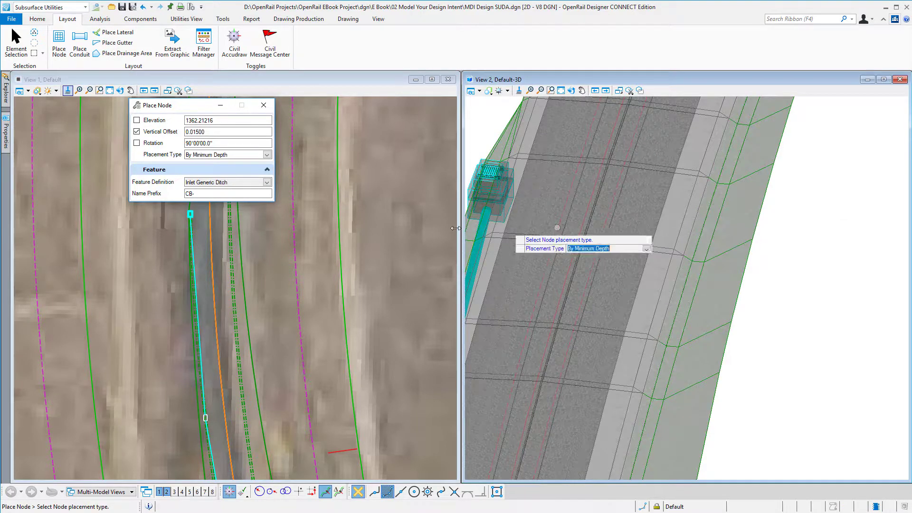
left_click(305, 238)
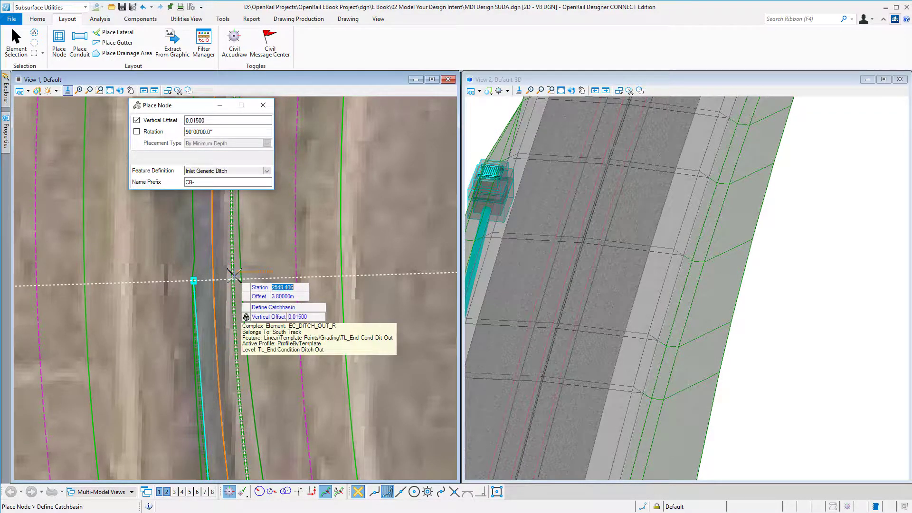
key("o")
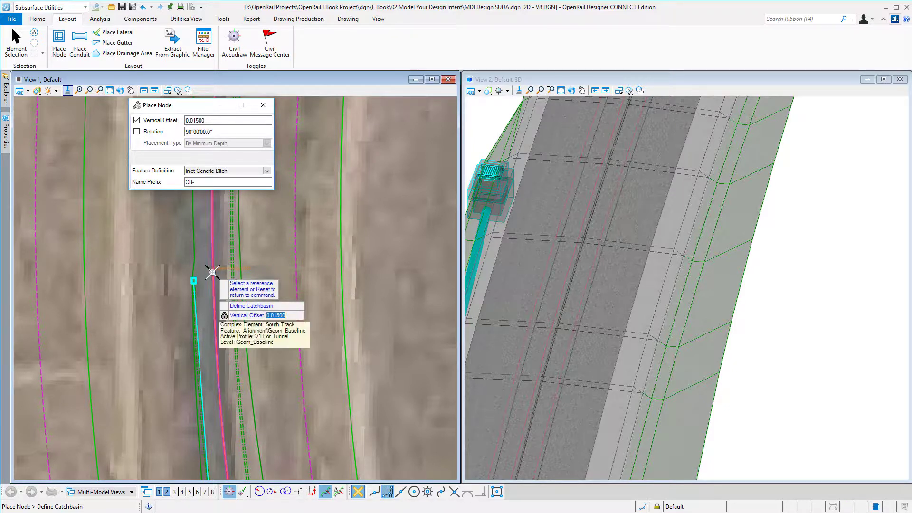
left_click(212, 272)
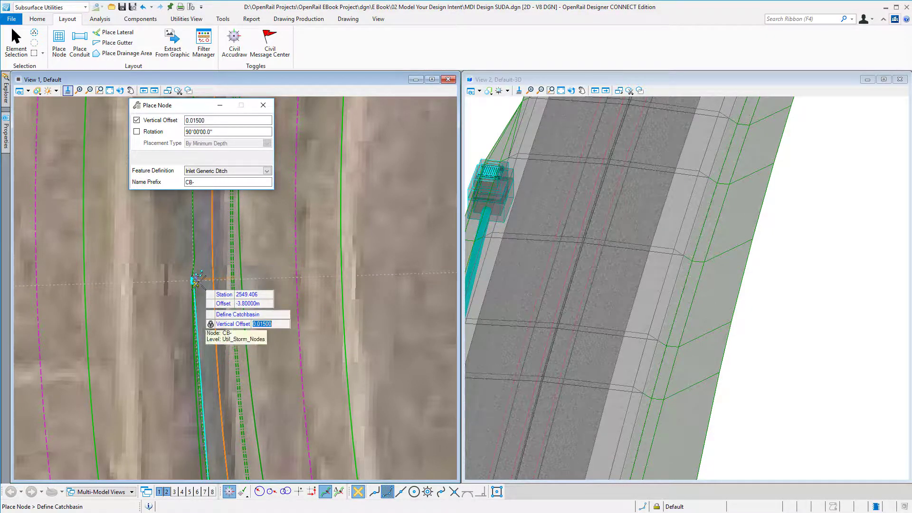
Step: Place the catchbasin on the right-hand ditch line and accept its rotation
scroll(195, 280, "up", 3)
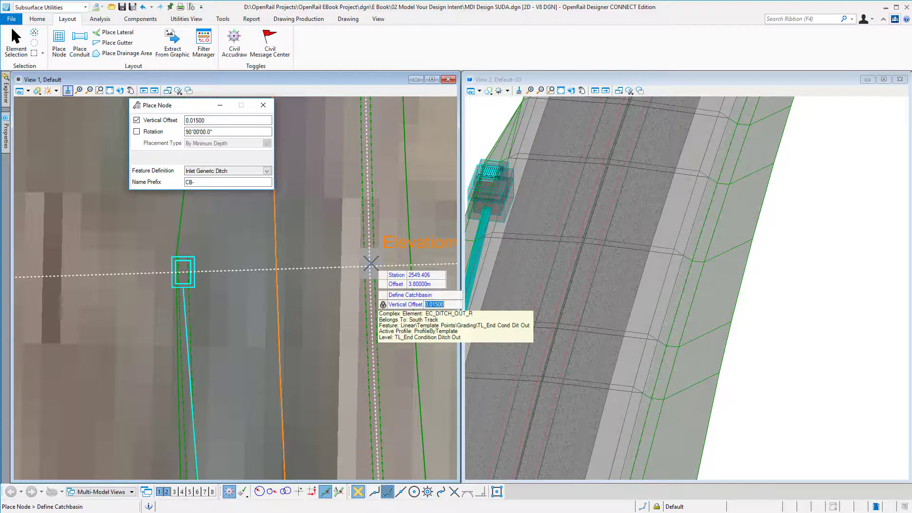
left_click(371, 262)
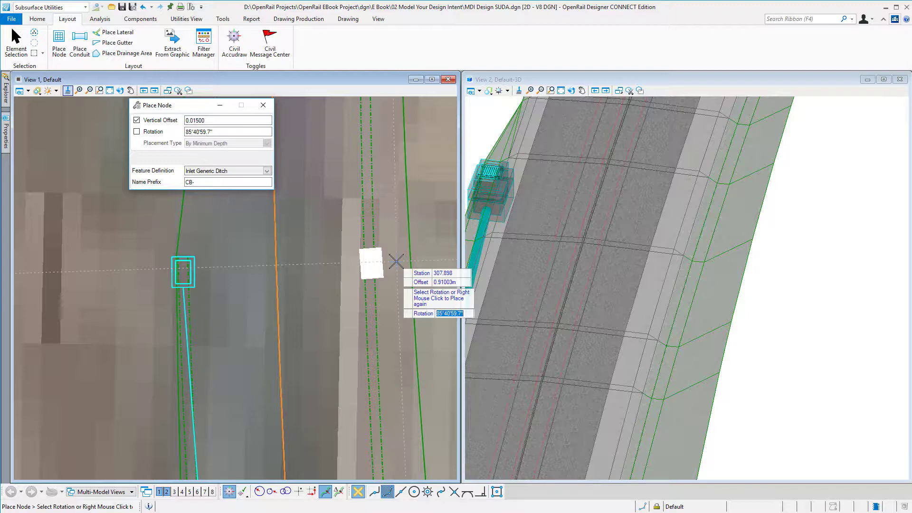
left_click(396, 260)
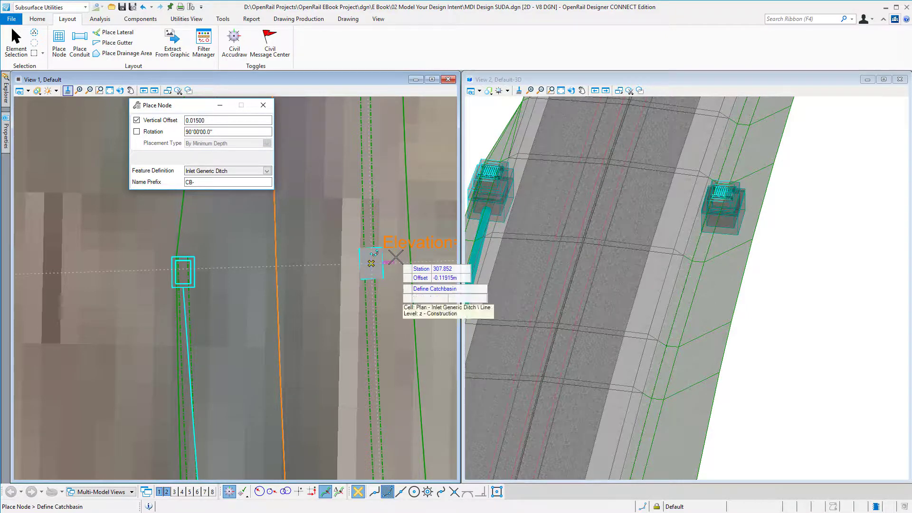
right_click(396, 257)
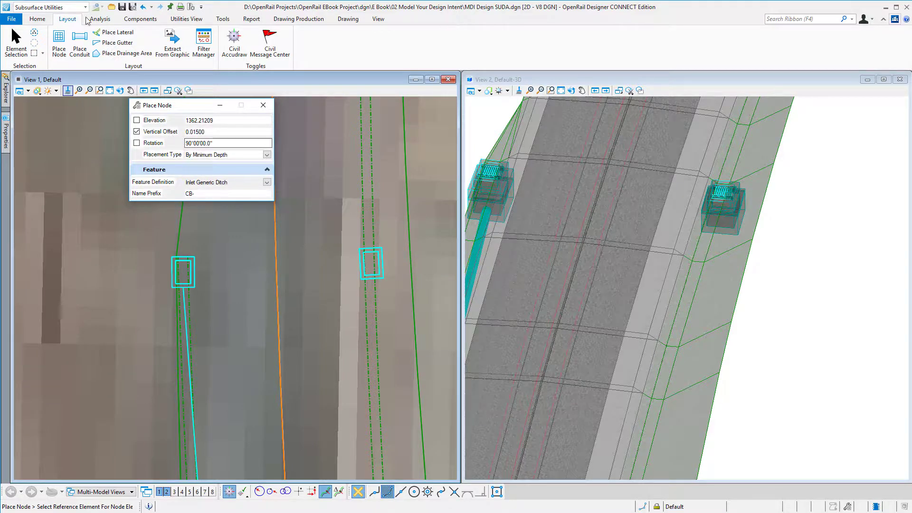
Step: Exit node placement, zoom out to show both inlets, and restart Place Node
left_click(16, 40)
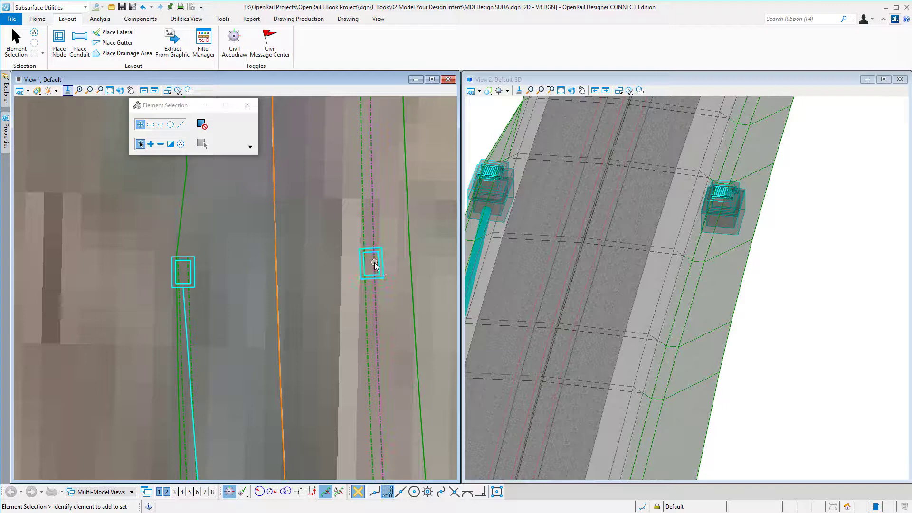
scroll(657, 234, "down", 2)
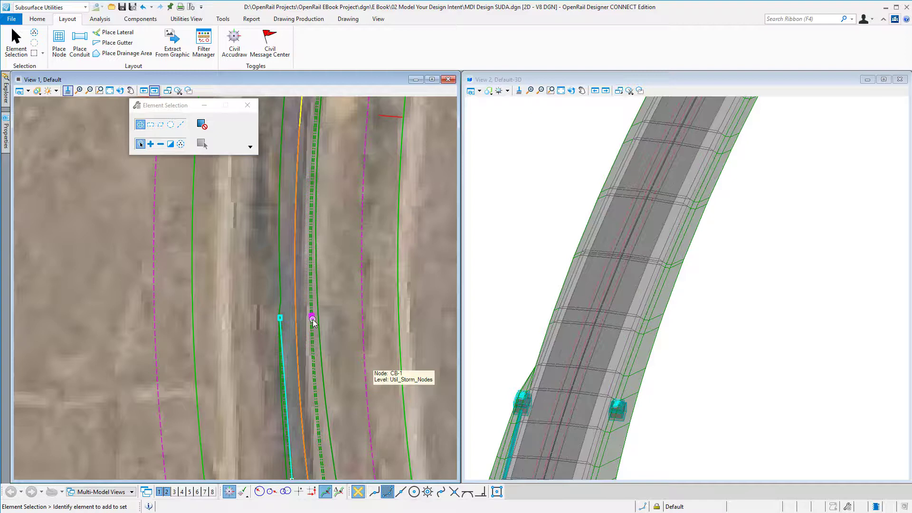
left_click(60, 39)
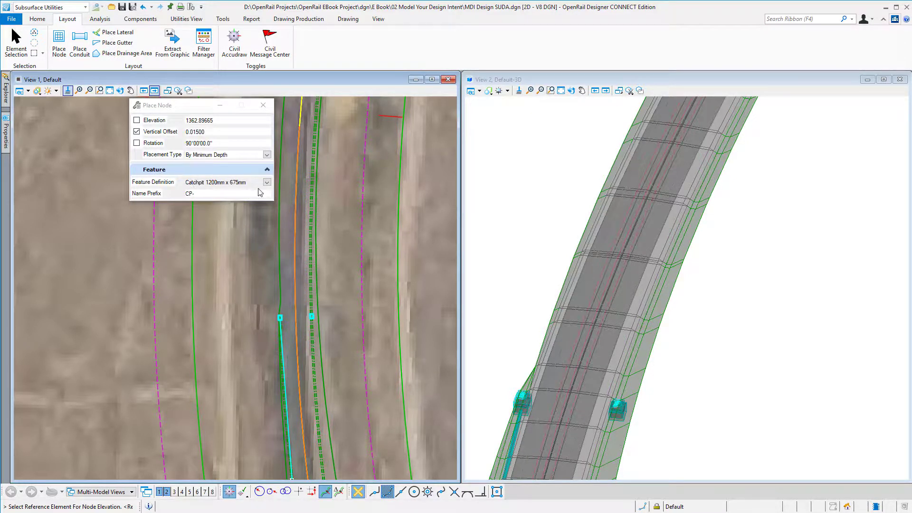
Step: Set the Catchpit 1200mm x 675mm node to ditch elevation by minimum depth, stationed from the track centreline
left_click(260, 193)
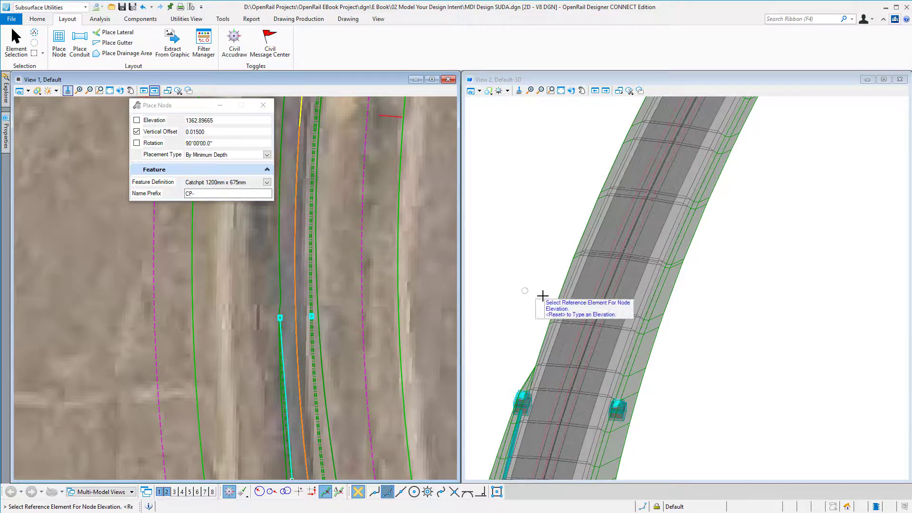
left_click(668, 289)
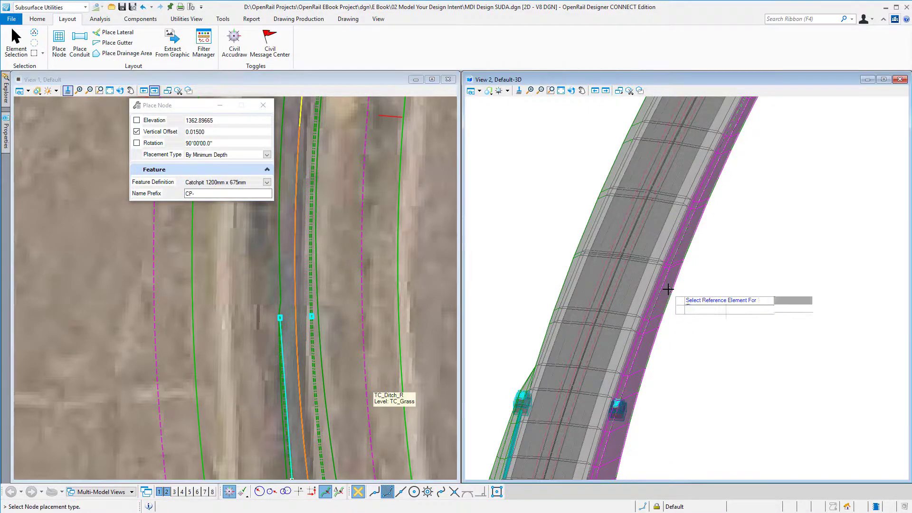
left_click(325, 256)
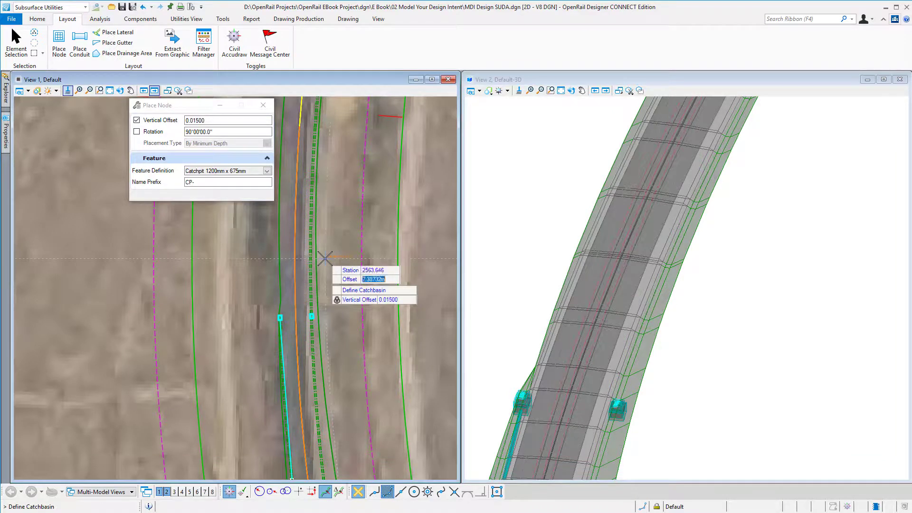
key("o")
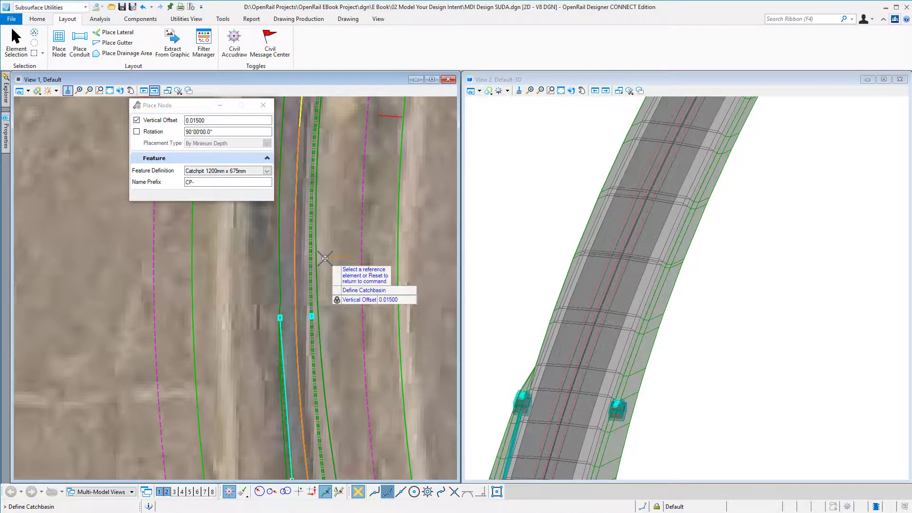
left_click(294, 241)
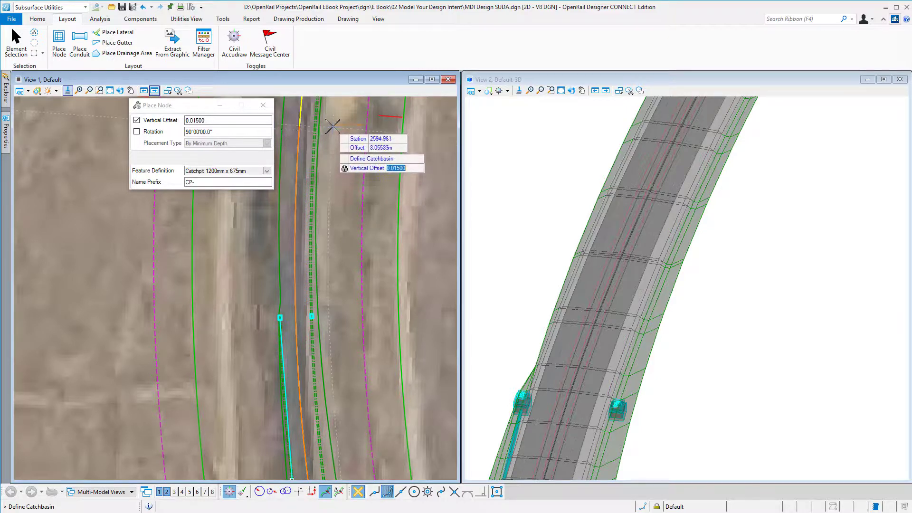
Step: Place the catchpit at station 2600, offset 3.8 m, accepting its rotation along the track
middle_click_drag(333, 116, 322, 206)
scroll(322, 206, "down", 1)
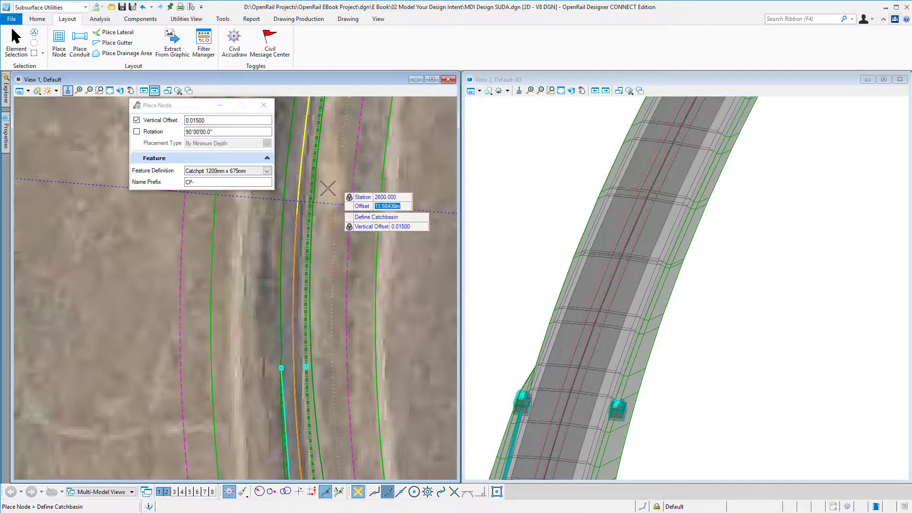
scroll(308, 201, "up", 2)
scroll(308, 201, "up", 2)
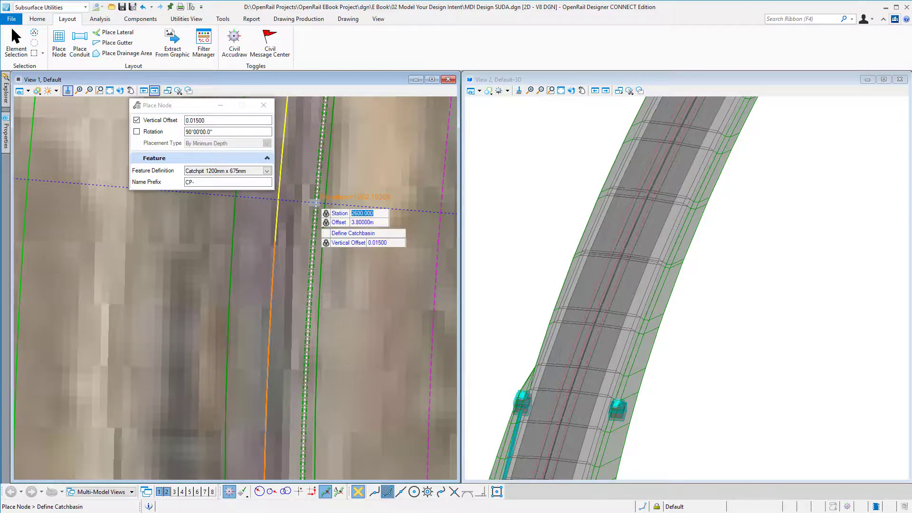
scroll(317, 201, "up", 3)
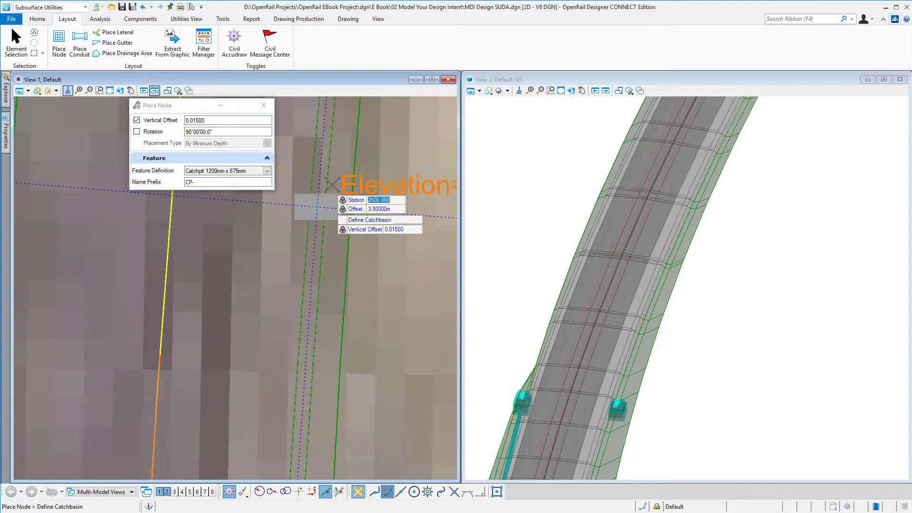
left_click(309, 204)
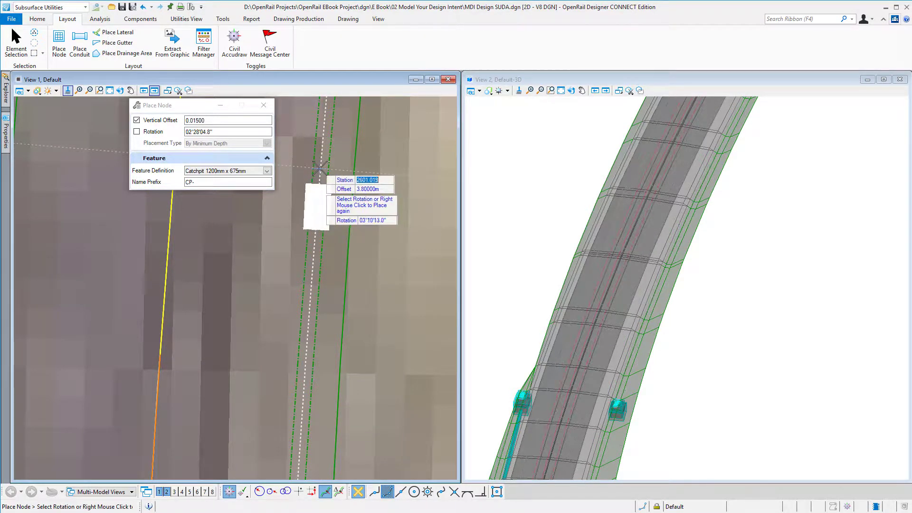
left_click(319, 168)
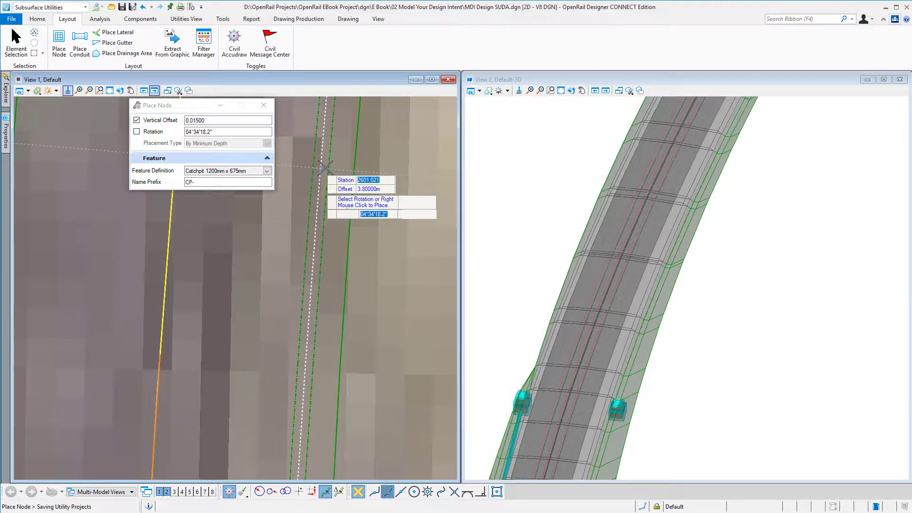
right_click(340, 166)
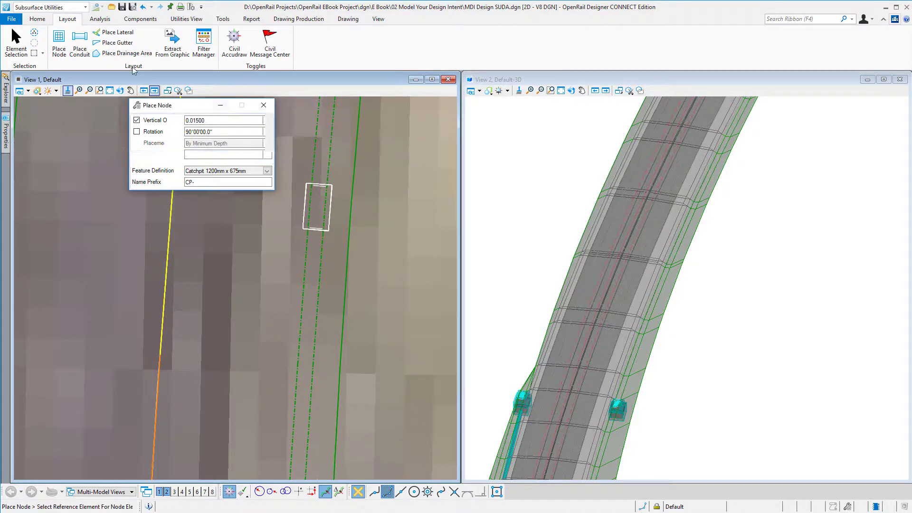
left_click(21, 50)
Step: Zoom the 3D view onto the new catchpit and pan the plan back to the existing nodes
scroll(690, 247, "down", 1)
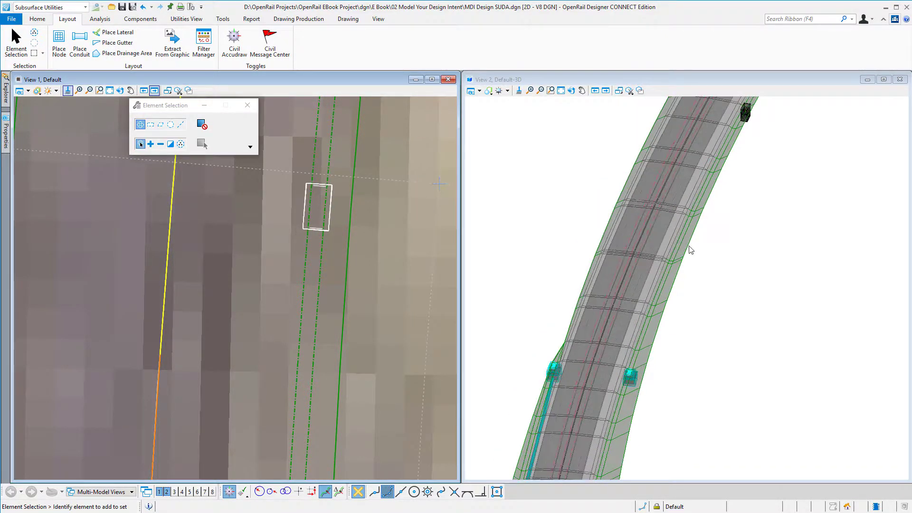
middle_click_drag(747, 177, 725, 222)
scroll(727, 207, "down", 1)
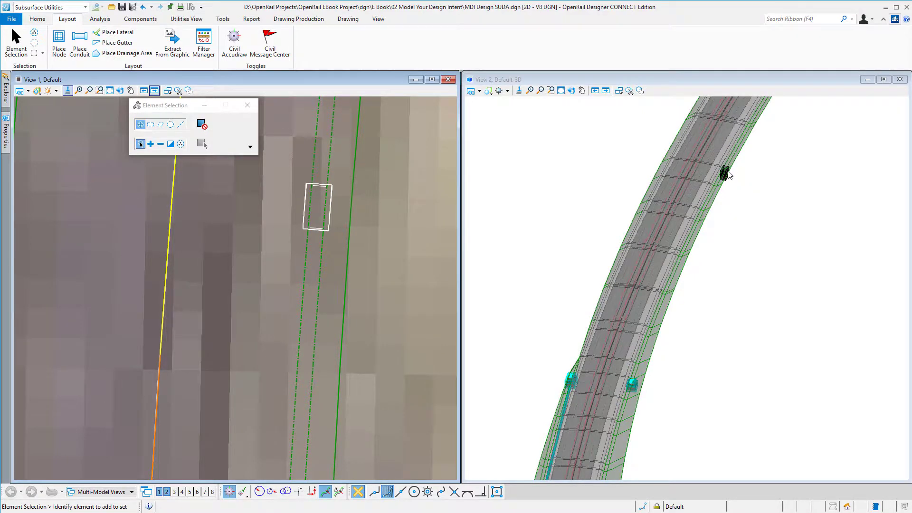
scroll(729, 175, "up", 4)
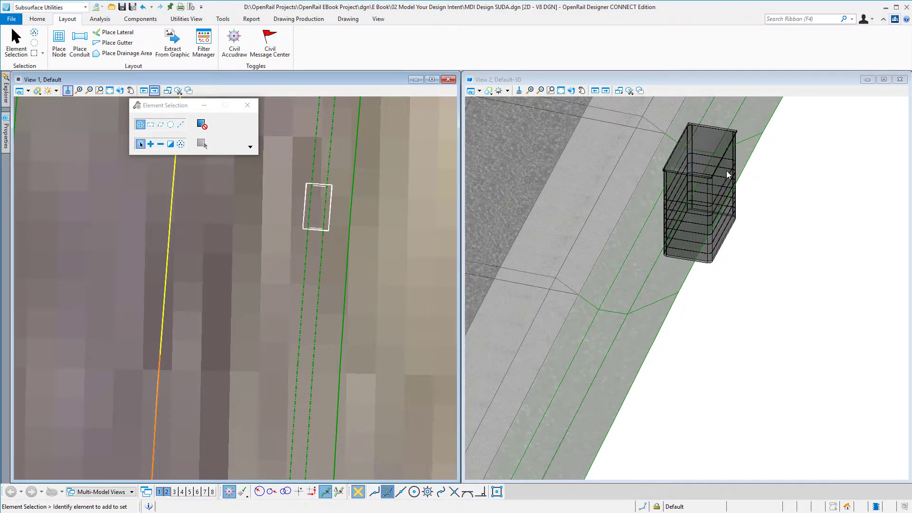
scroll(728, 174, "down", 5)
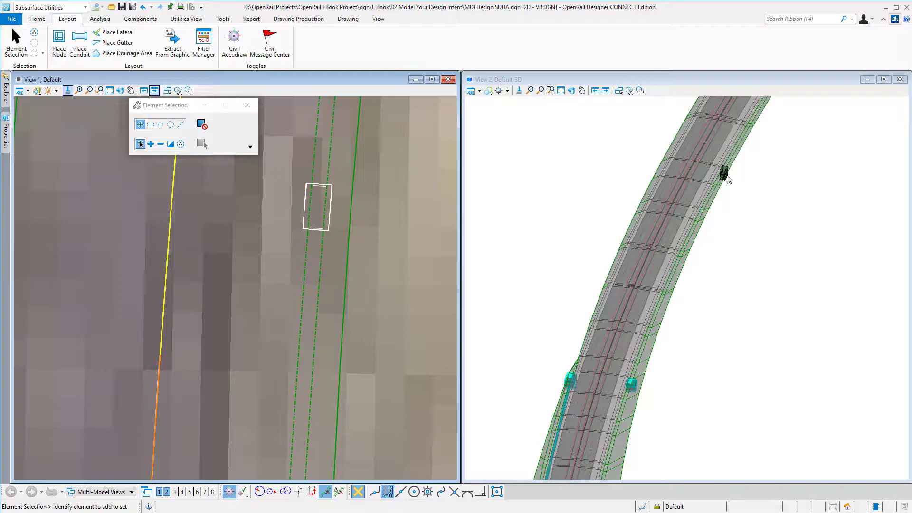
scroll(371, 282, "down", 7)
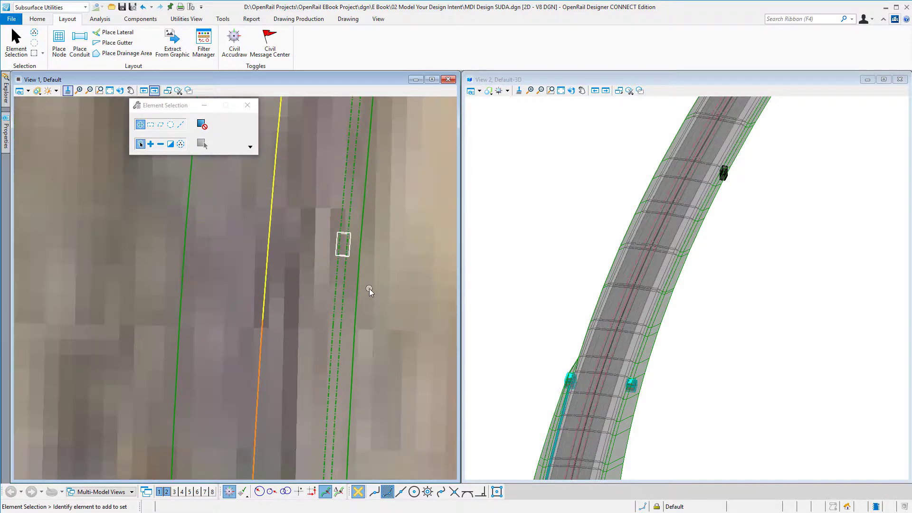
scroll(364, 290, "down", 2)
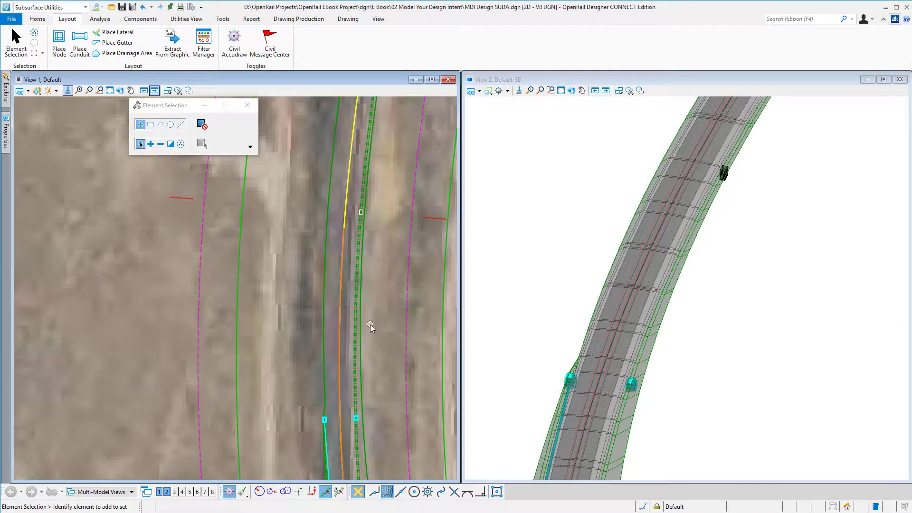
middle_click_drag(368, 328, 321, 299)
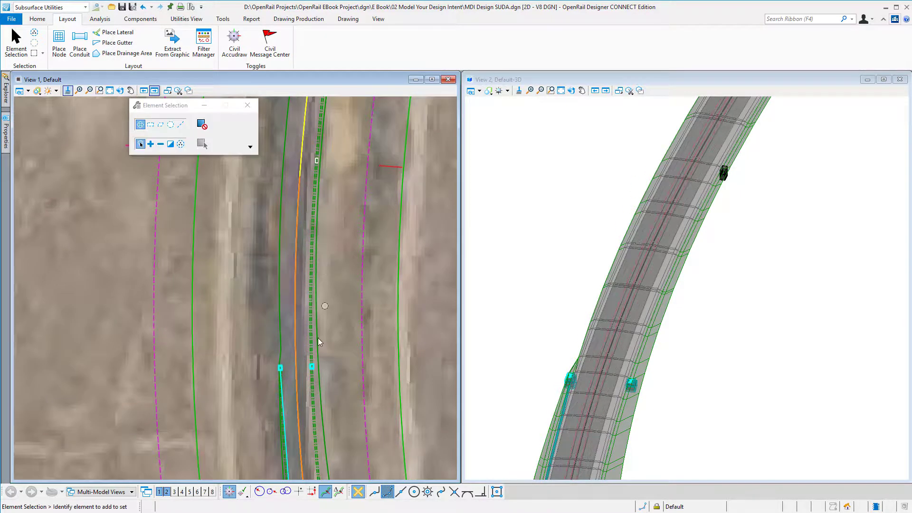
Step: Start Place Link with the Storm Water (PVC) conduit type and 300 mm diameter
left_click(79, 43)
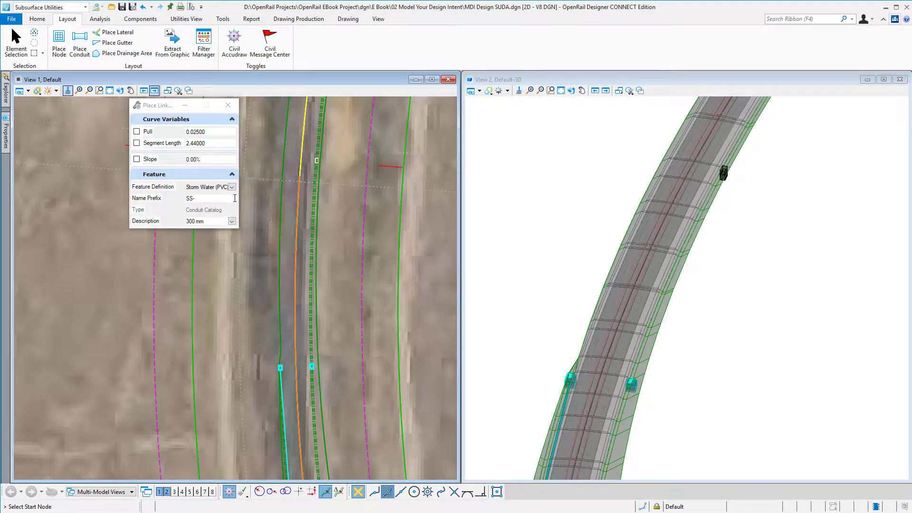
left_click(232, 188)
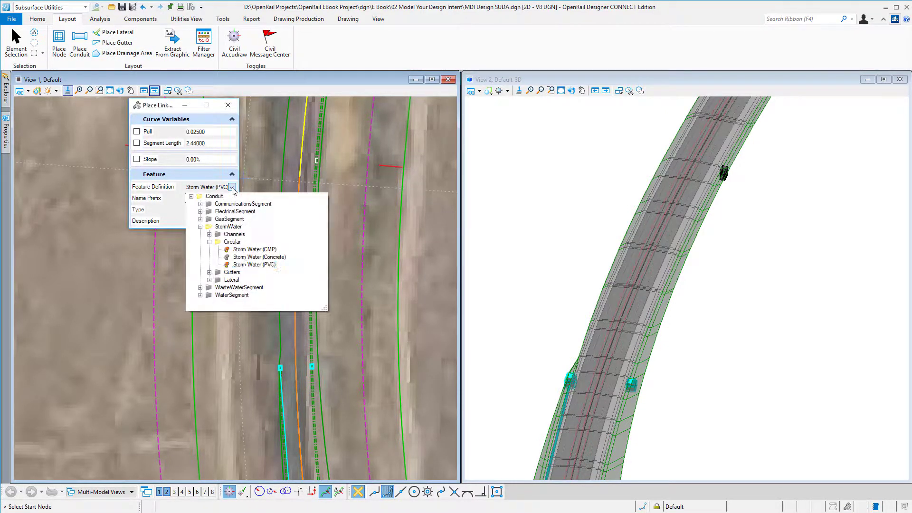
left_click(265, 265)
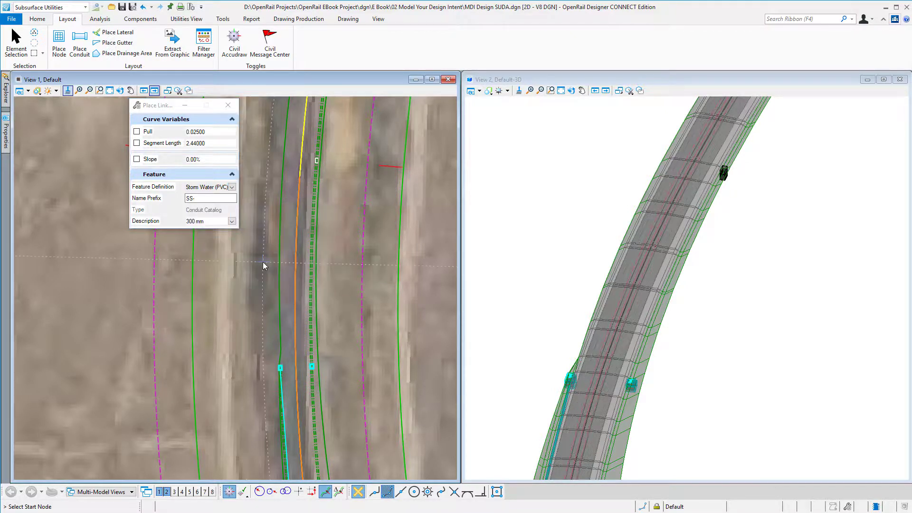
left_click(232, 222)
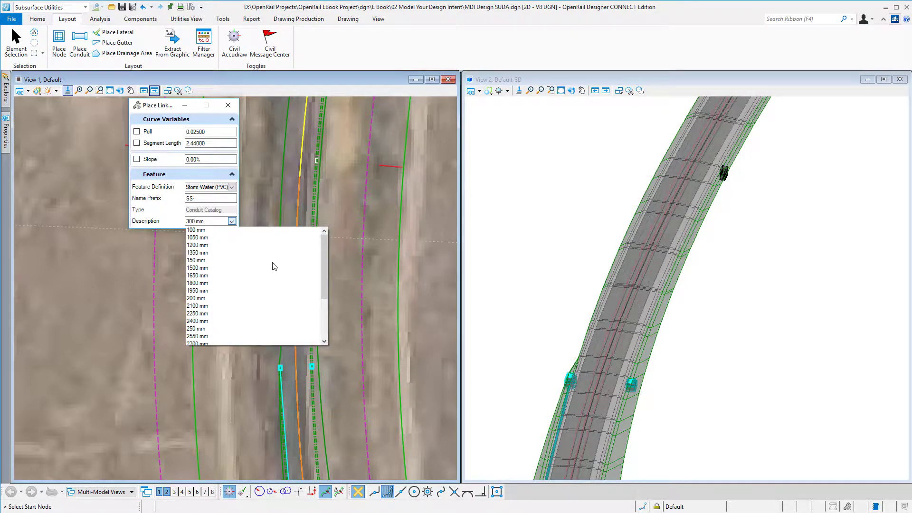
scroll(226, 333, "down", 3)
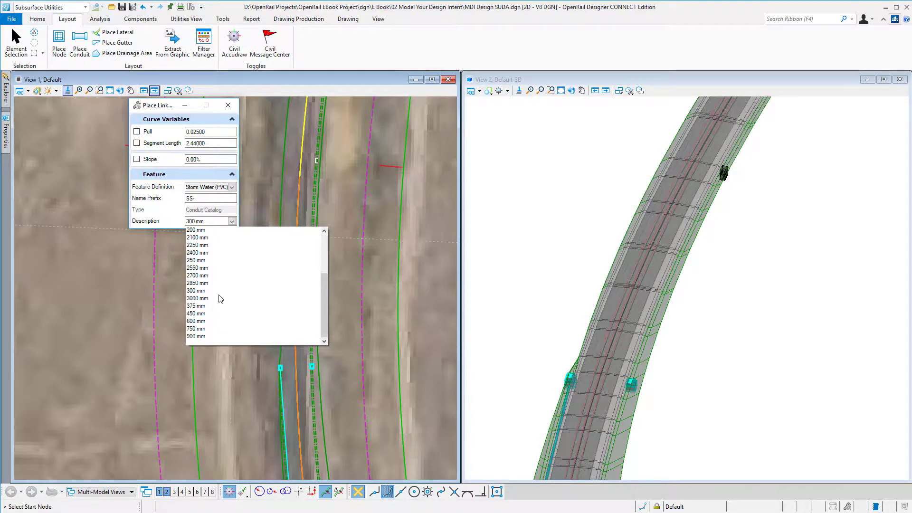
left_click(200, 291)
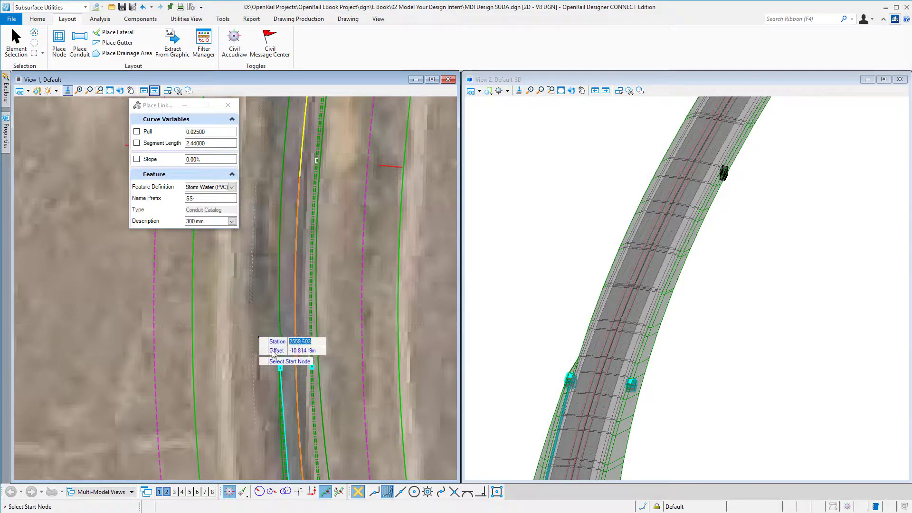
scroll(292, 368, "up", 1)
scroll(292, 368, "up", 5)
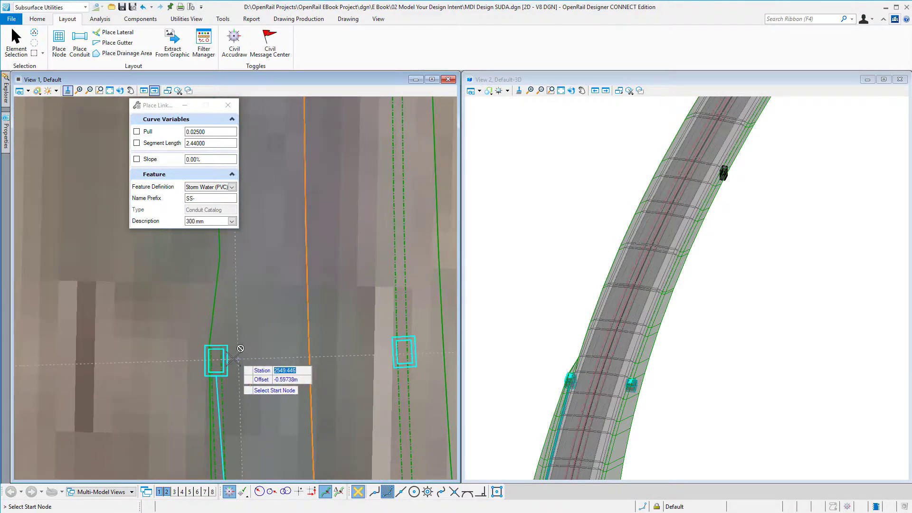
Step: Pipe the left inlet to the catchpit, and the trackside node to the upper node
left_click(227, 359)
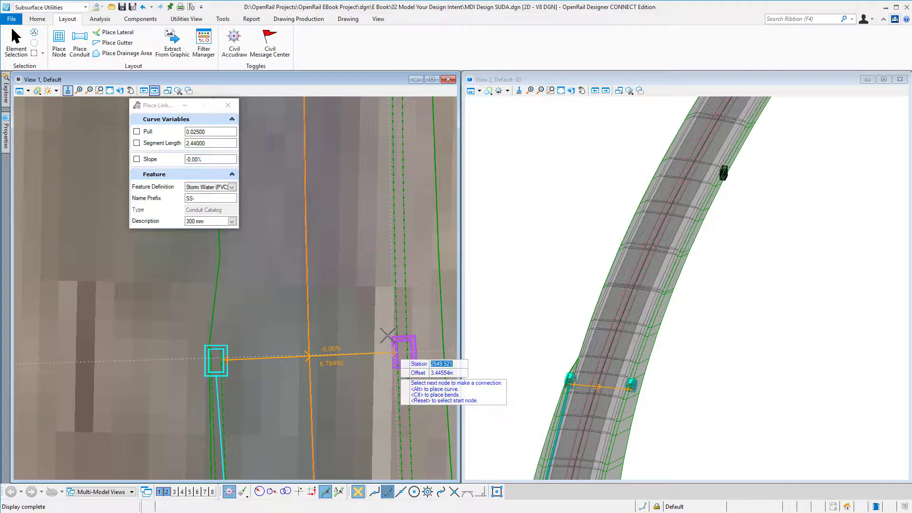
left_click(381, 314)
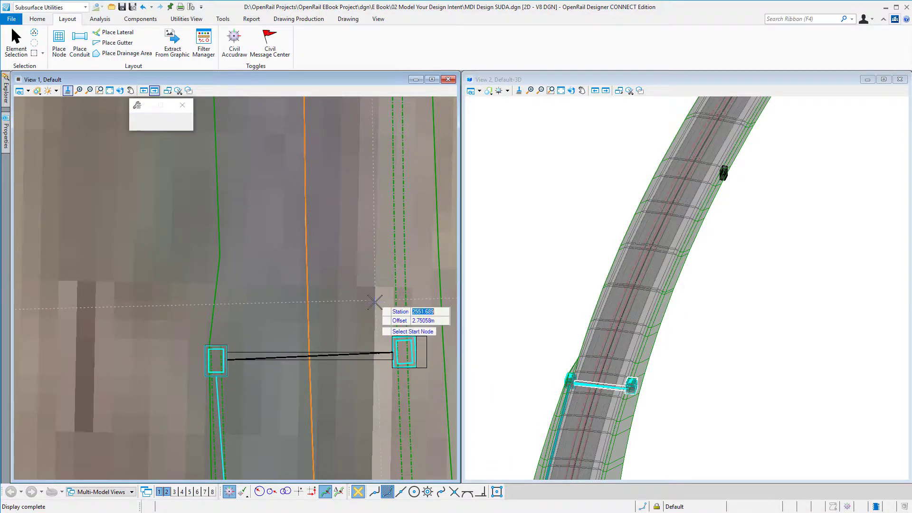
left_click(402, 335)
scroll(402, 249, "down", 2)
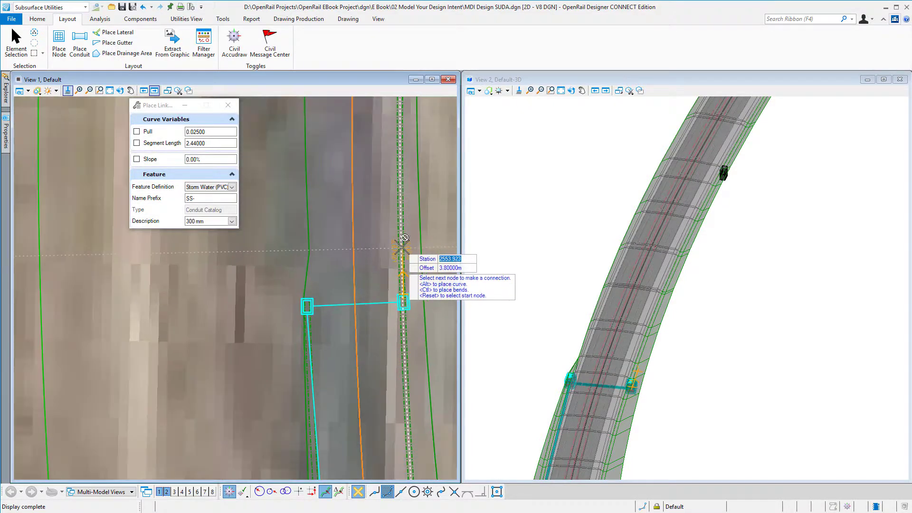
mouse_move(401, 167)
middle_mouse_down()
mouse_move(370, 332)
mouse_move(349, 383)
middle_mouse_up()
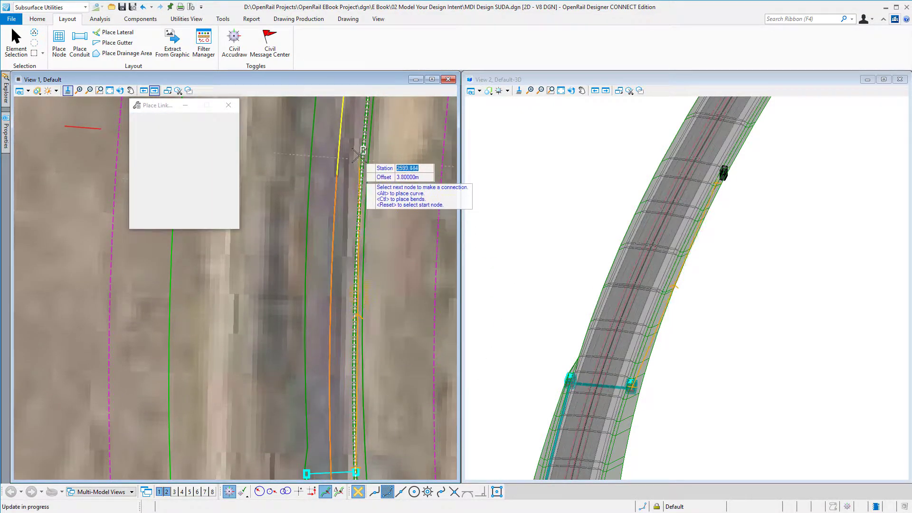
scroll(361, 152, "up", 3)
scroll(368, 162, "up", 2)
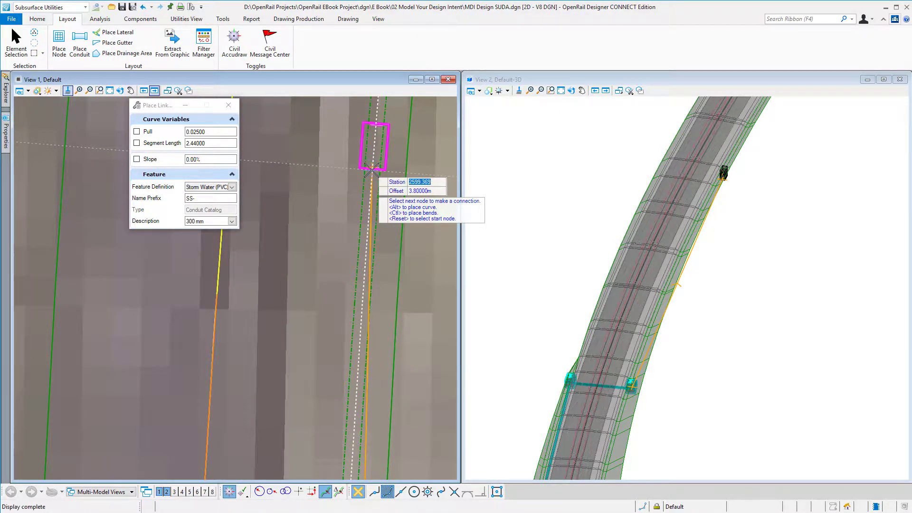
left_click(372, 170)
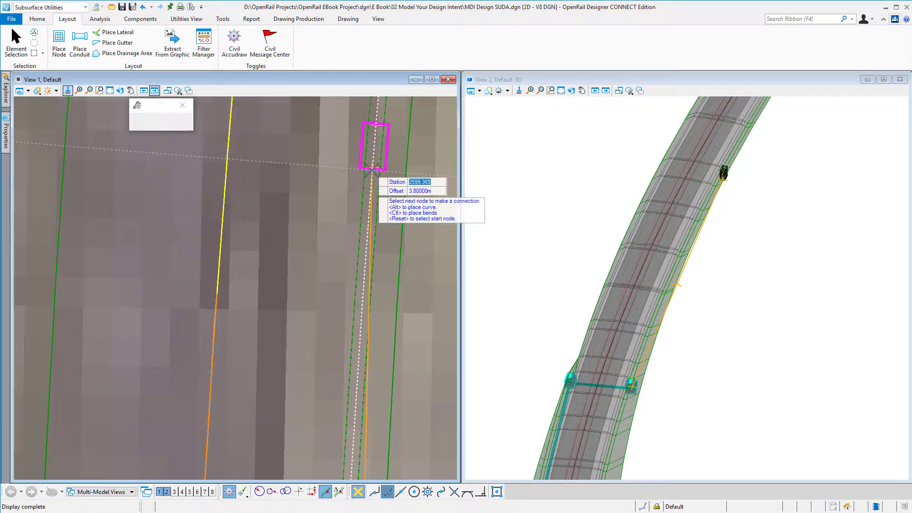
right_click(402, 175)
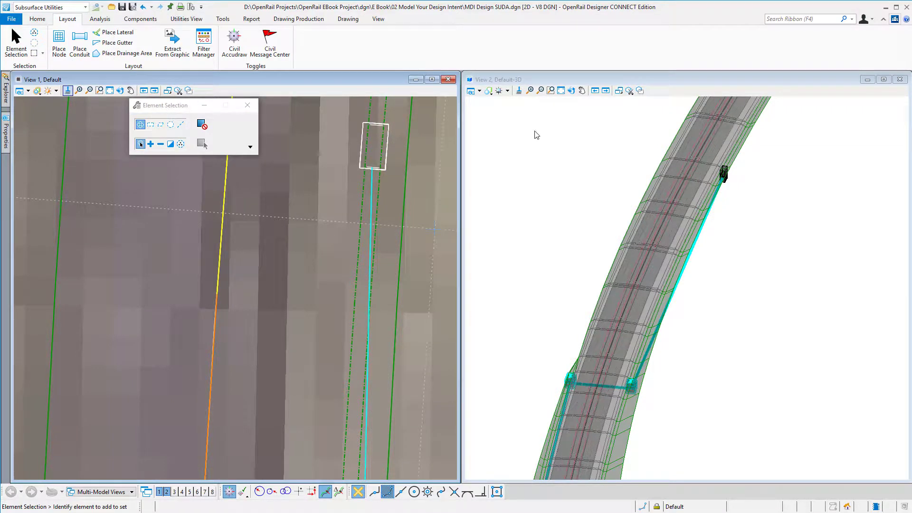
Step: Rotate the 3D model about the catch pit for a close-up of the pipe entering it
left_click(571, 90)
left_click(717, 422)
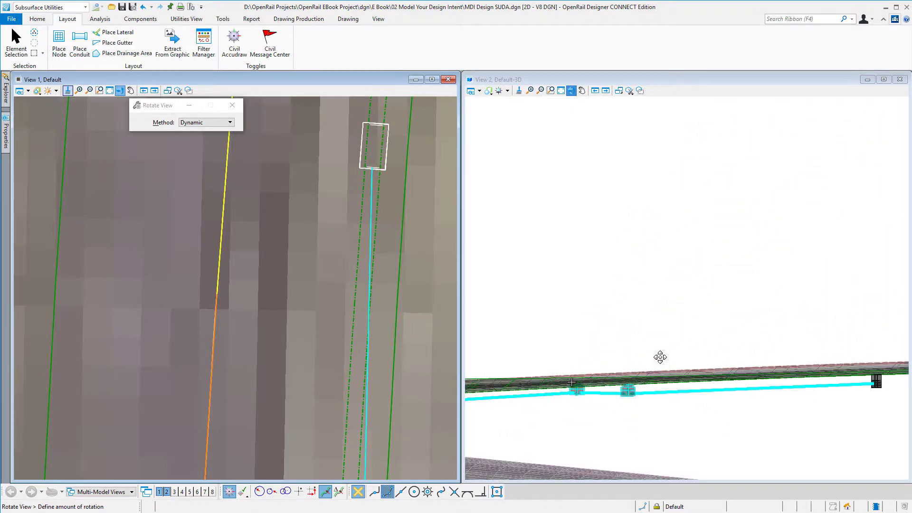
left_click(572, 381)
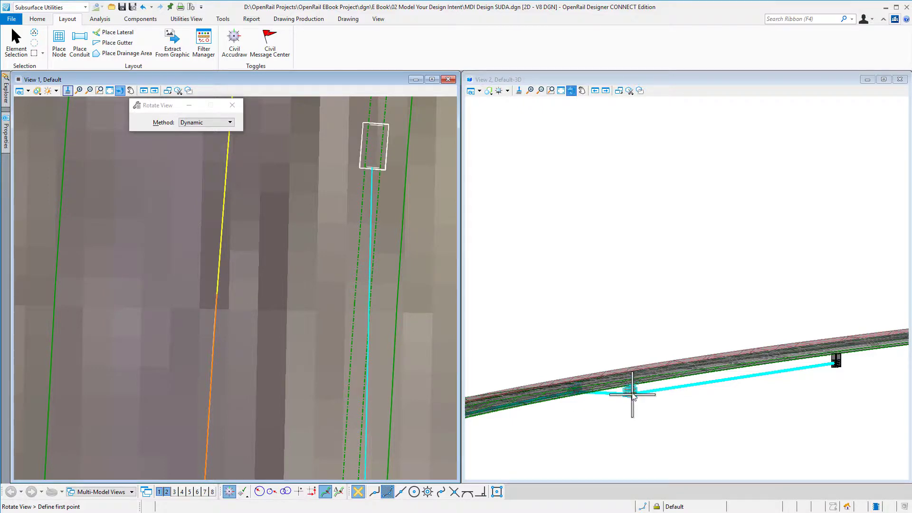
scroll(632, 395, "up", 4)
left_click(632, 395)
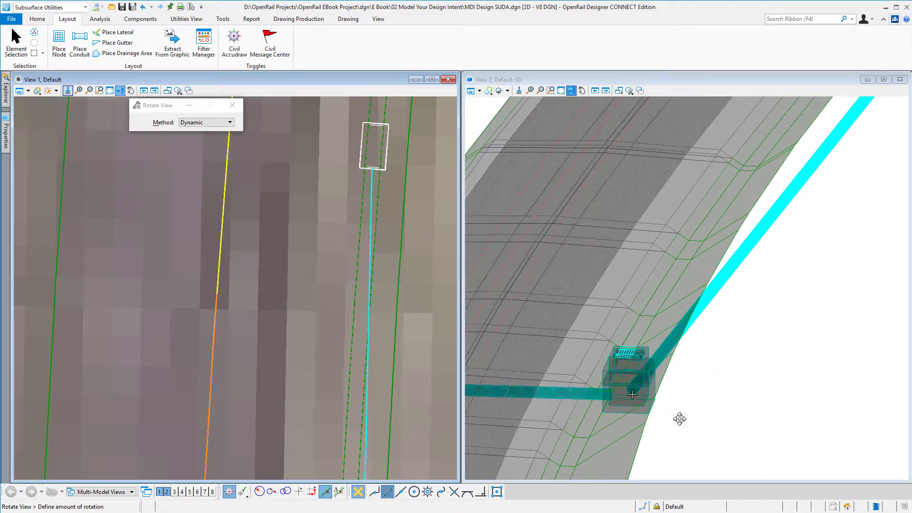
left_click(670, 418)
right_click(670, 418)
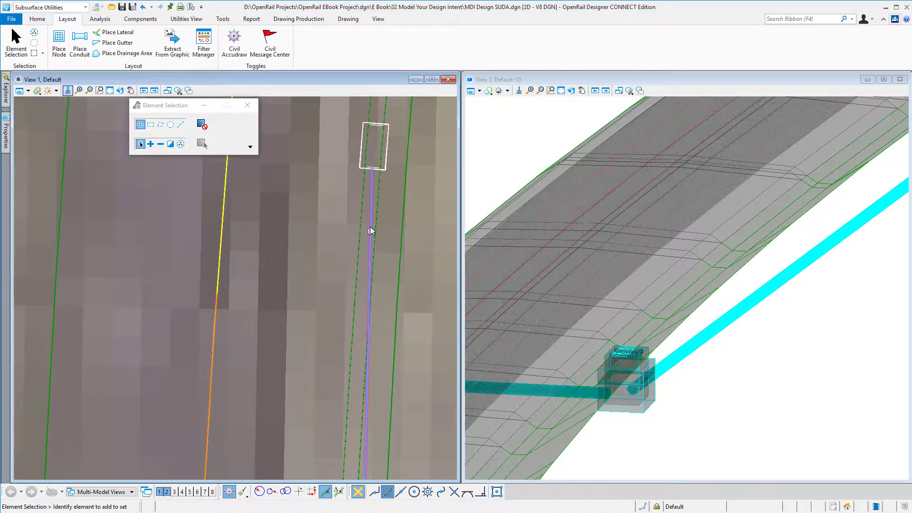
Step: Select catch pit CP-3, set its station to 2610, and recentre the plan view on it
left_click(388, 164)
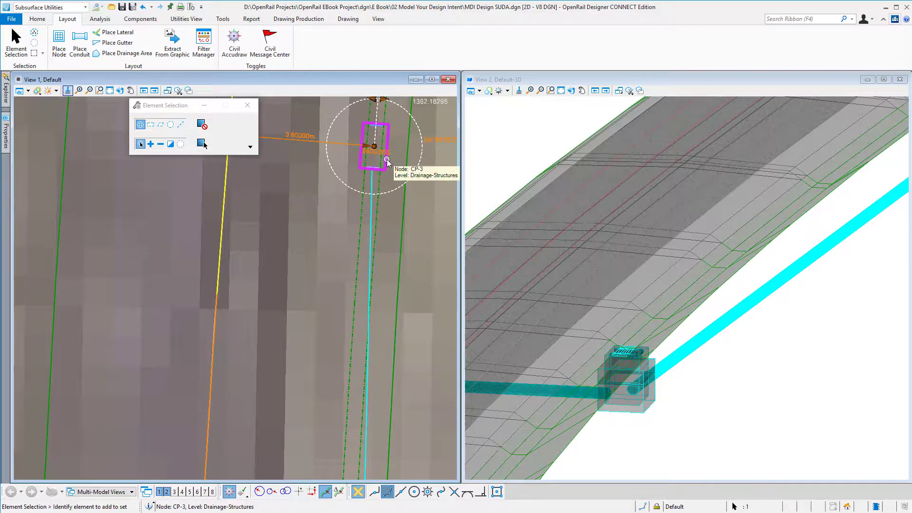
middle_click_drag(387, 160, 370, 249)
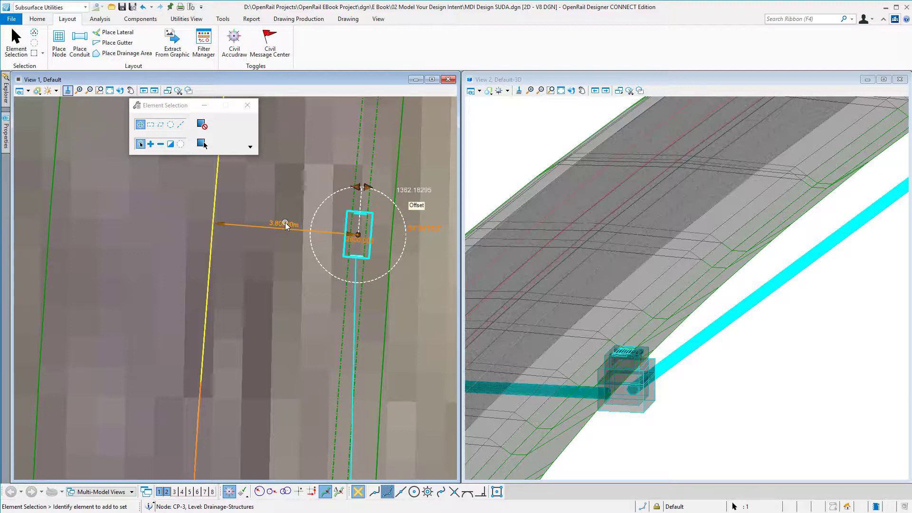
left_click(355, 241)
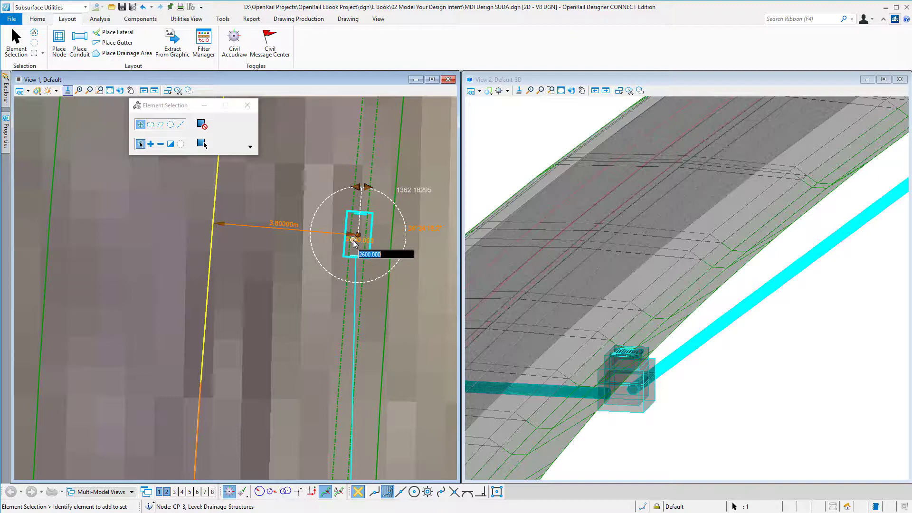
type("2610")
key("Return")
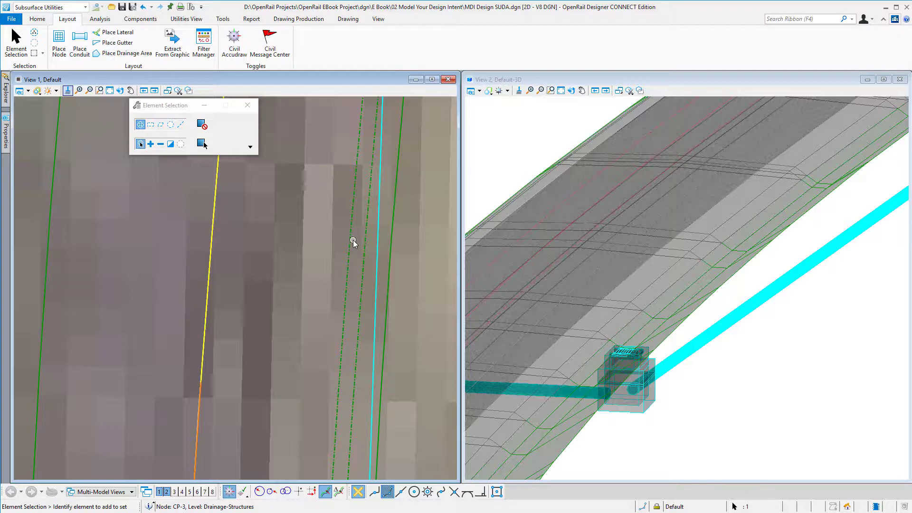
scroll(352, 239, "down", 6)
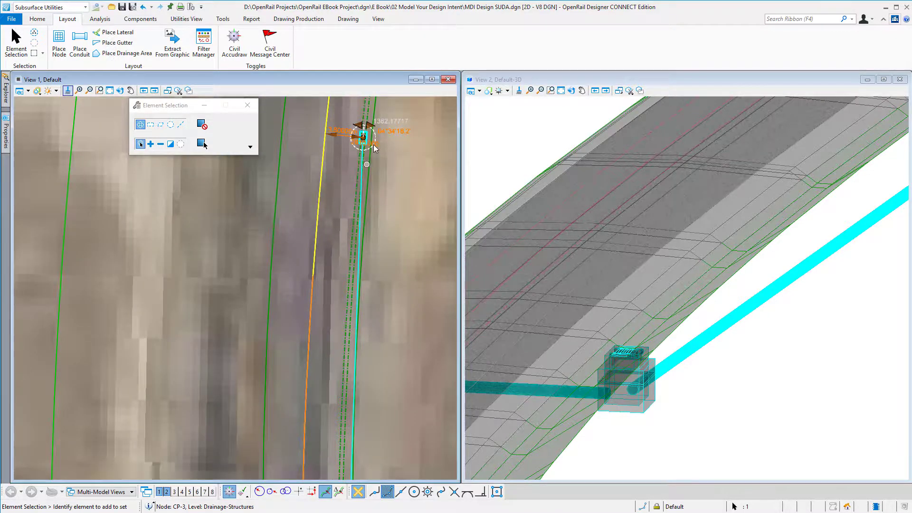
middle_click_drag(367, 157, 354, 207)
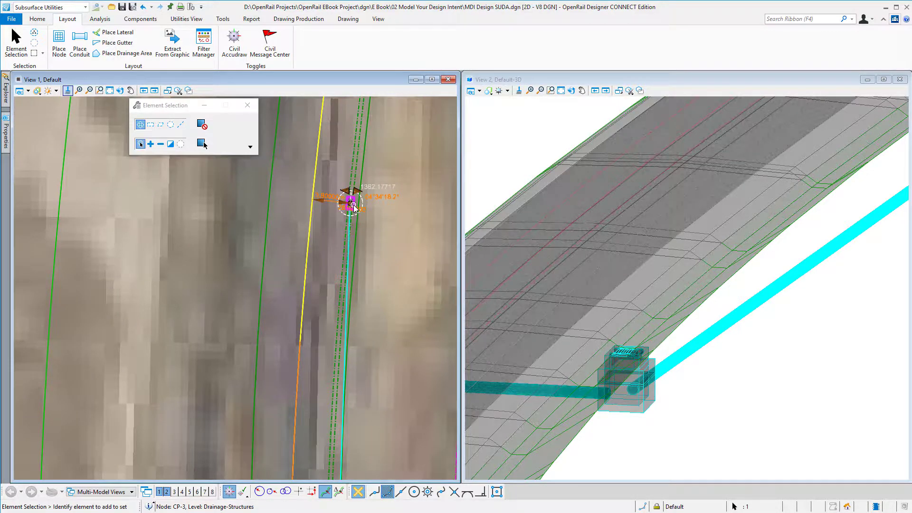
scroll(354, 207, "up", 2)
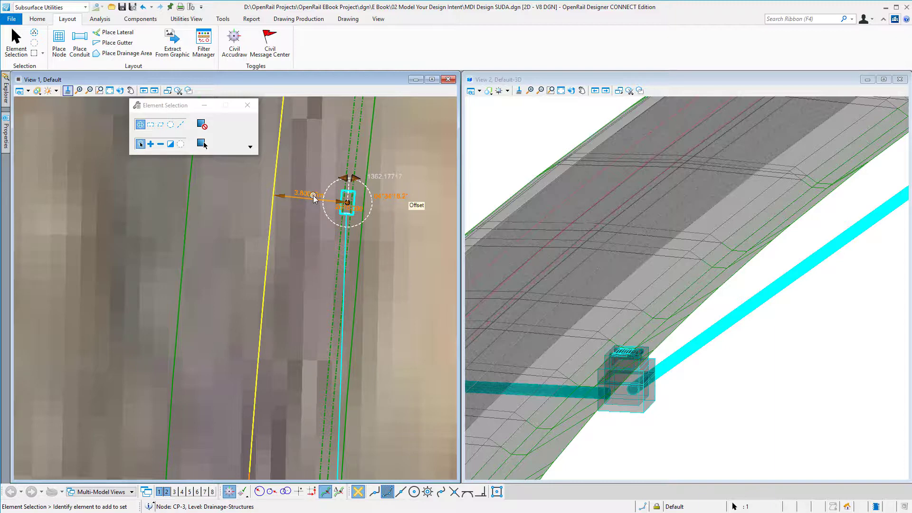
scroll(355, 199, "up", 2)
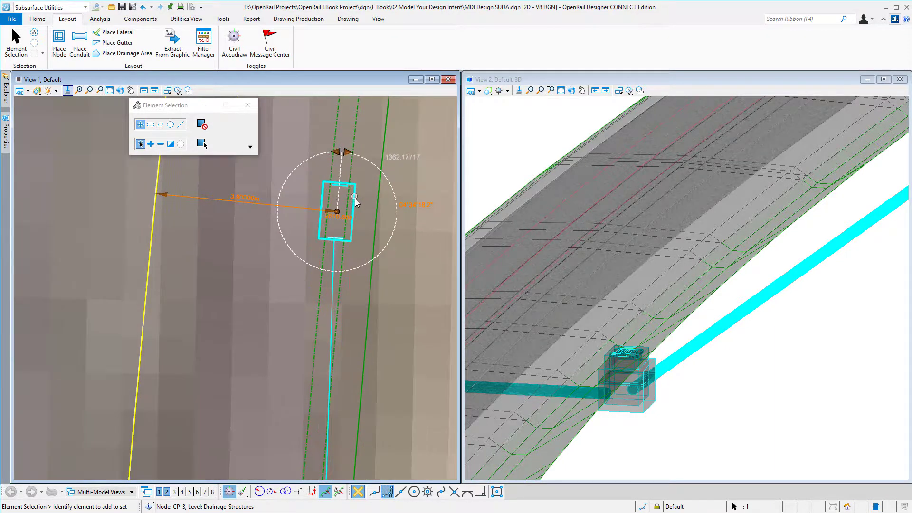
mouse_move(365, 198)
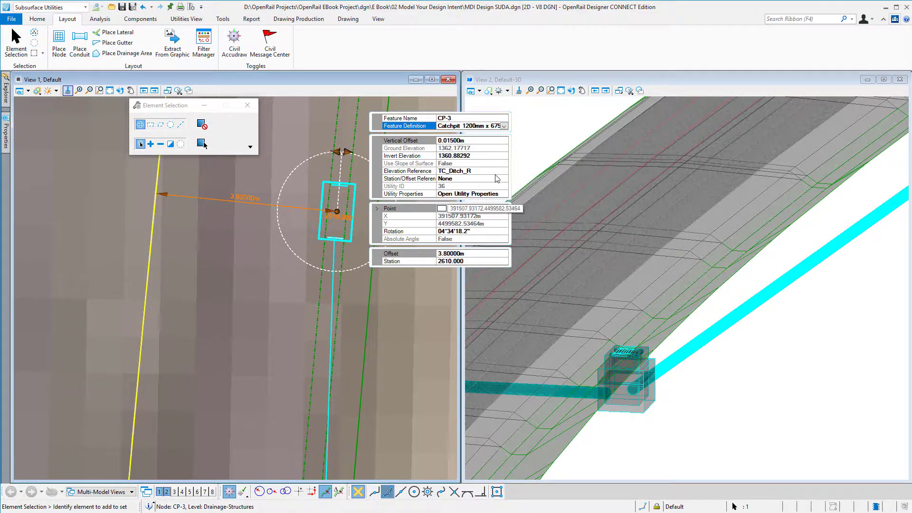
left_click(373, 321)
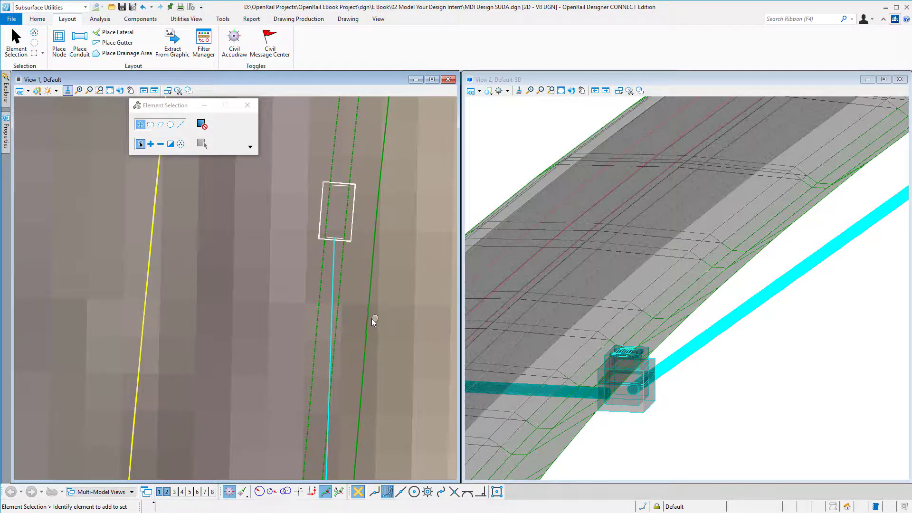
left_click(334, 266)
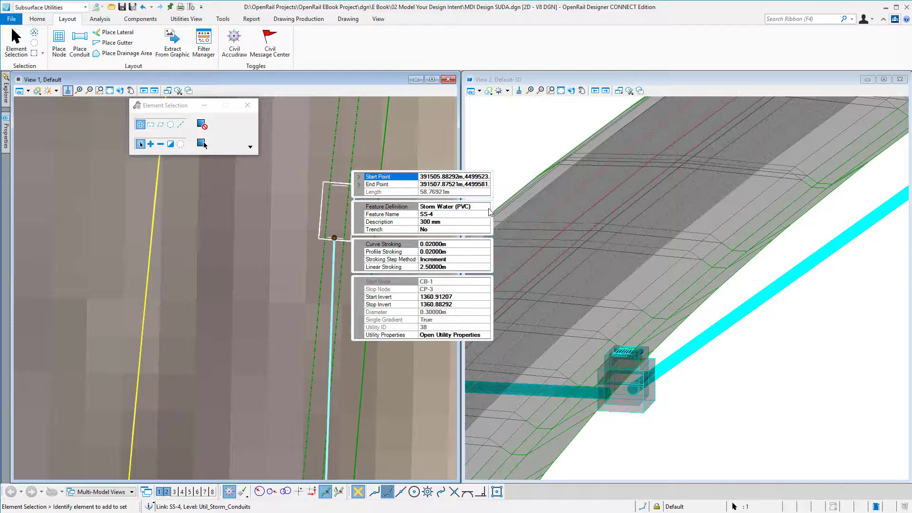
left_click(299, 181)
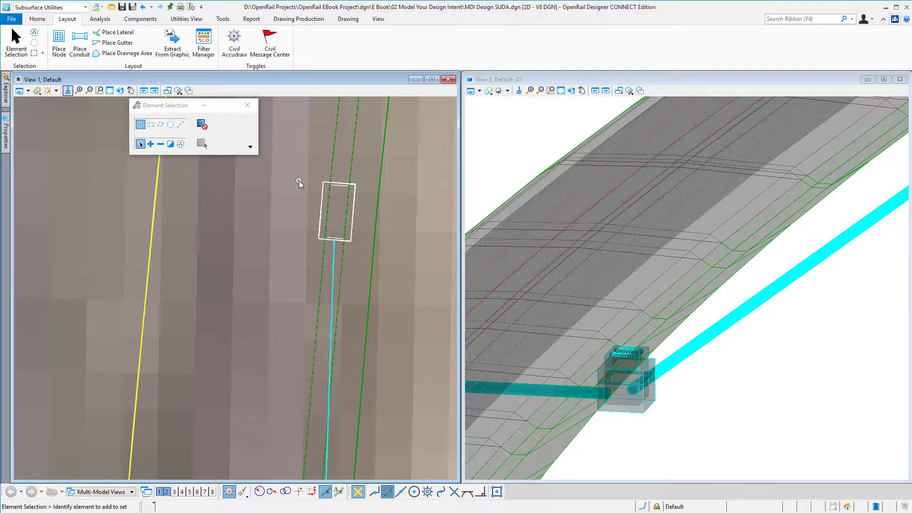